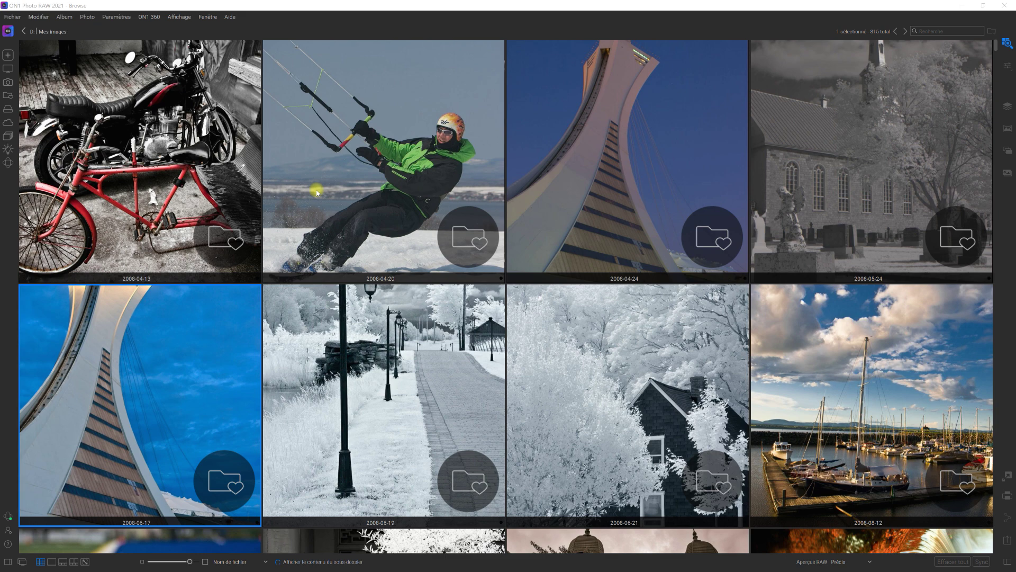
- Clear the thumbnail selection and bring up the Commencer welcome dialog from the left toolbar
click(218, 240)
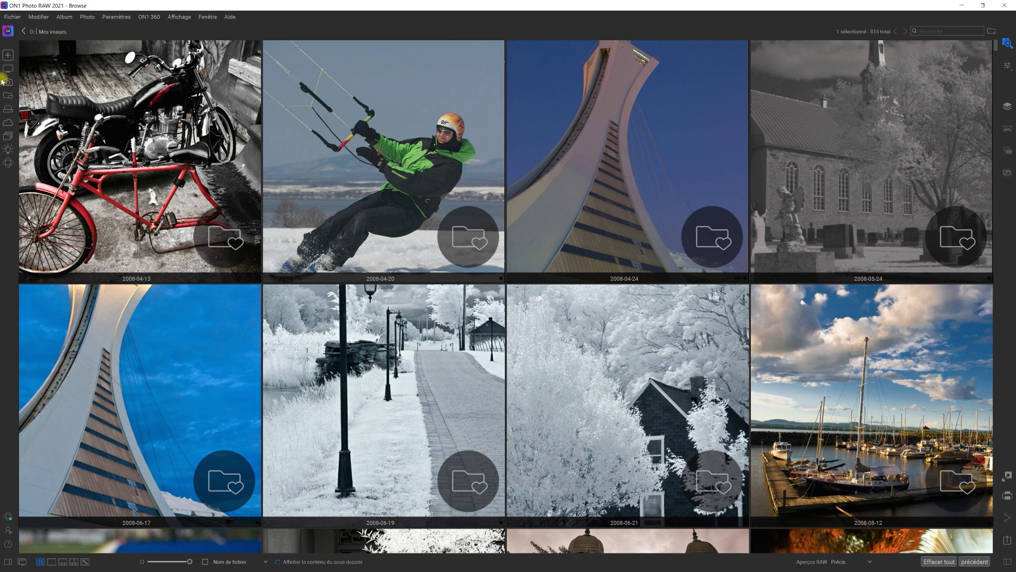
click(9, 56)
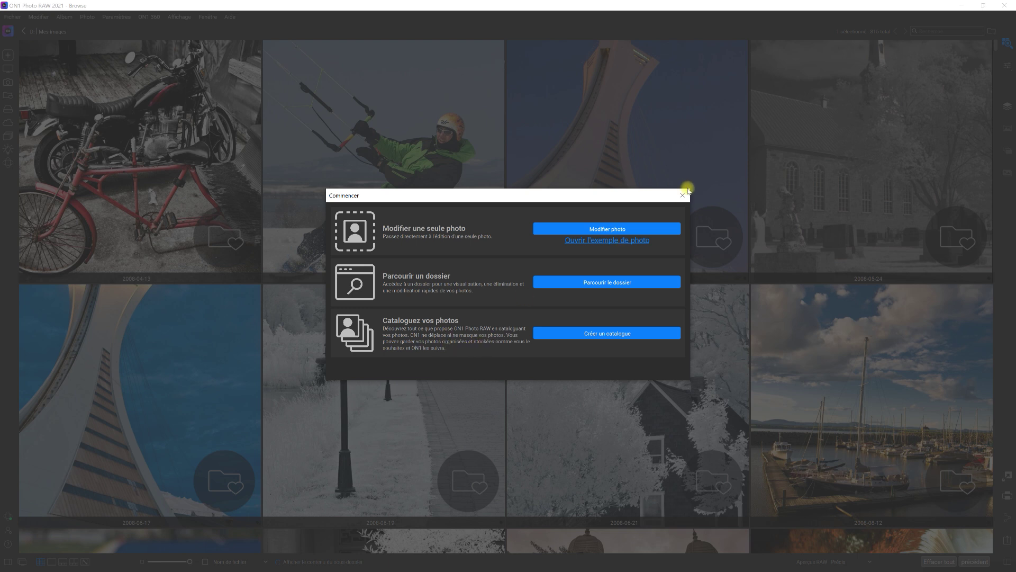
- Dismiss the Commencer welcome dialog so the Mes images grid shows again
click(686, 196)
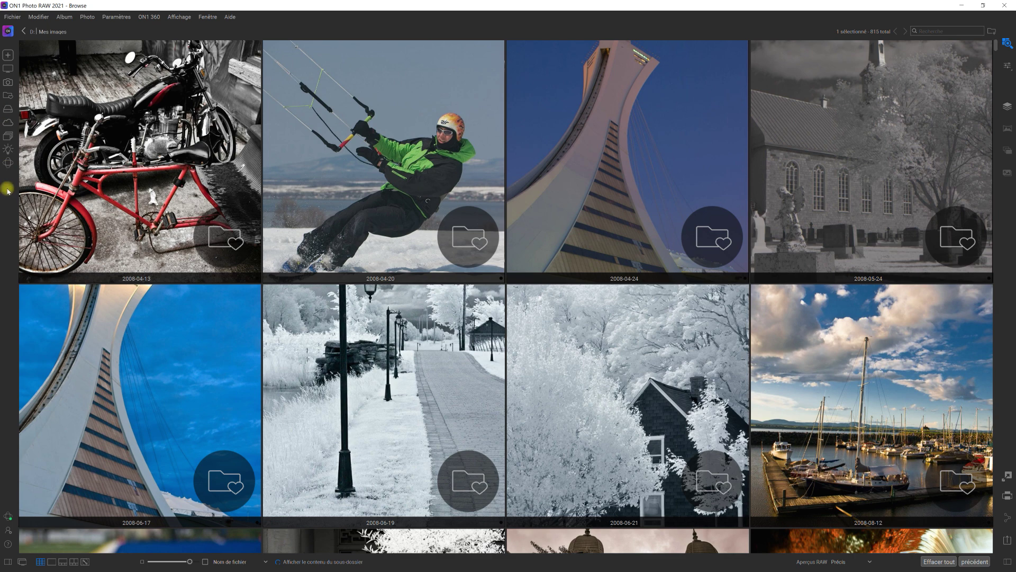
click(79, 149)
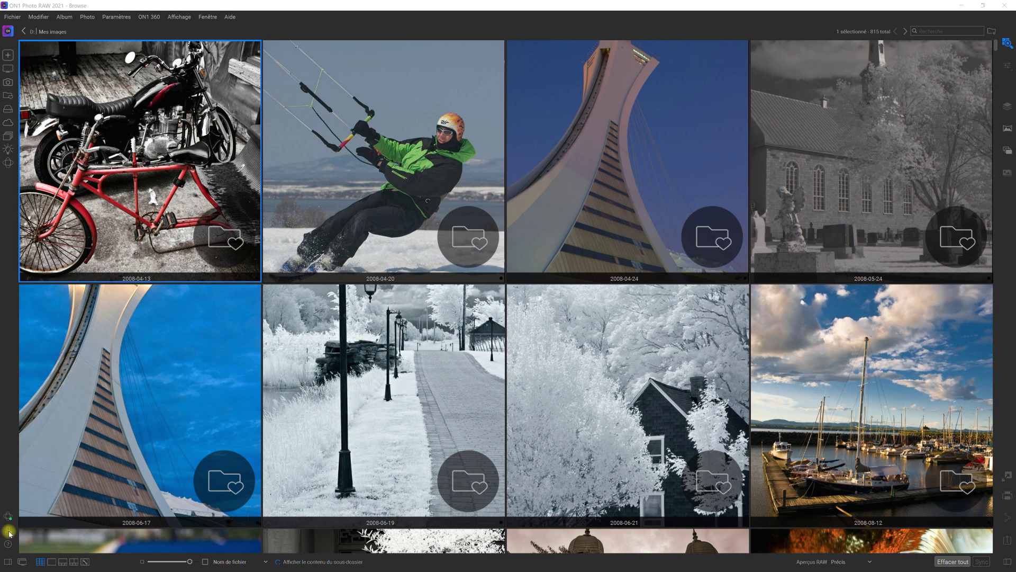
click(9, 532)
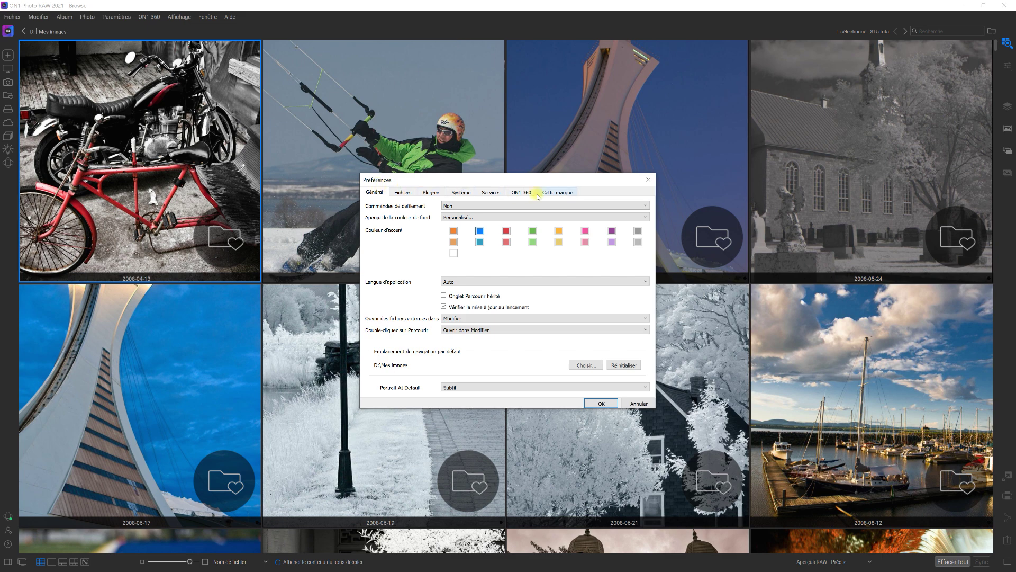
click(647, 182)
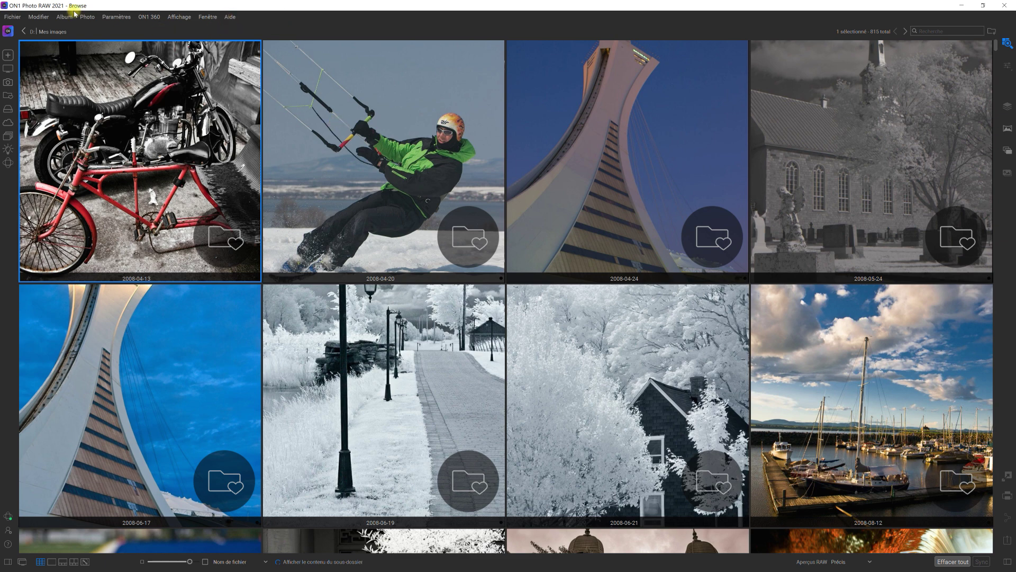
double_click(87, 198)
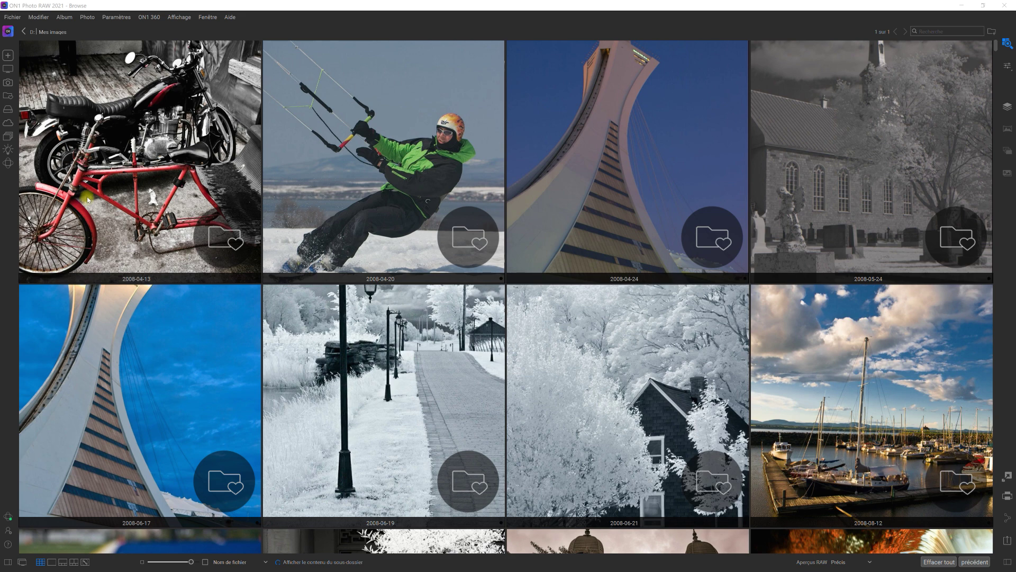
double_click(136, 198)
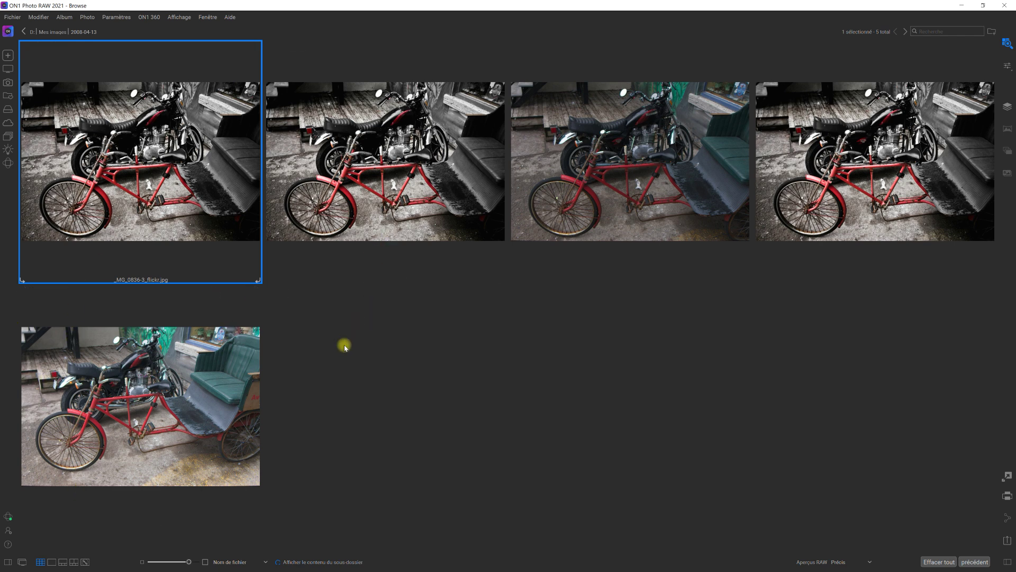
click(53, 562)
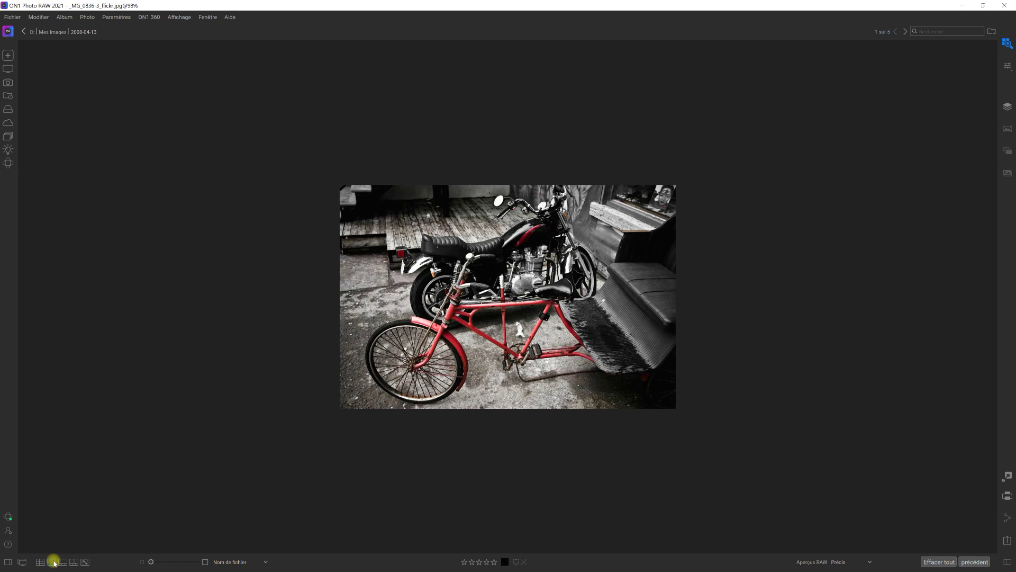
click(62, 562)
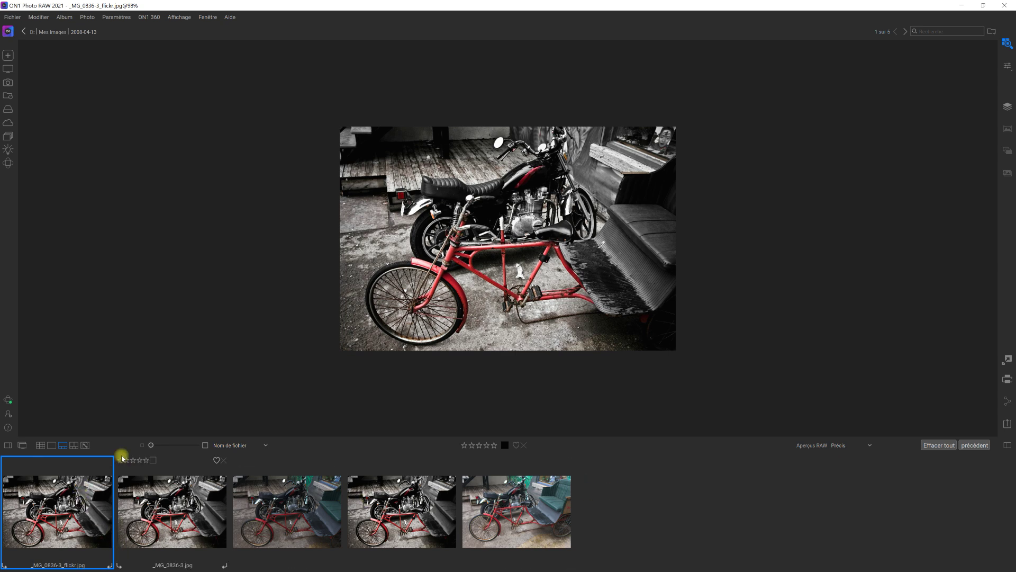
click(74, 446)
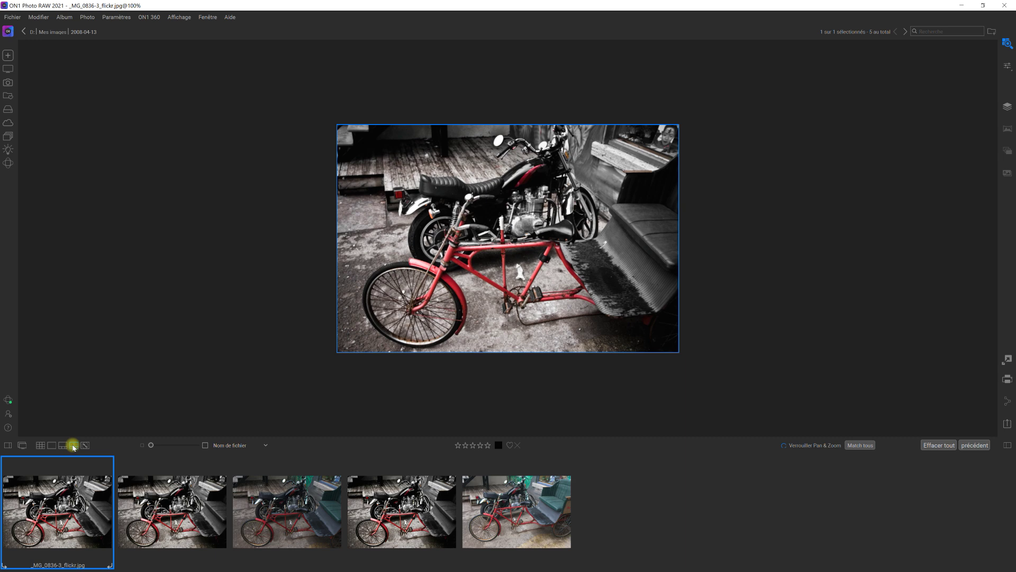
click(41, 446)
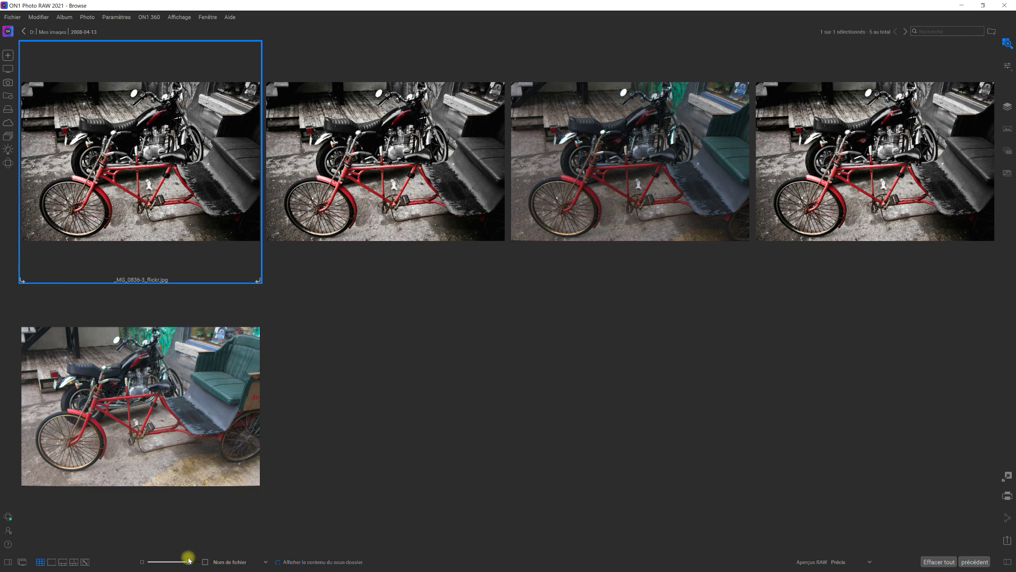
drag(189, 560, 185, 564)
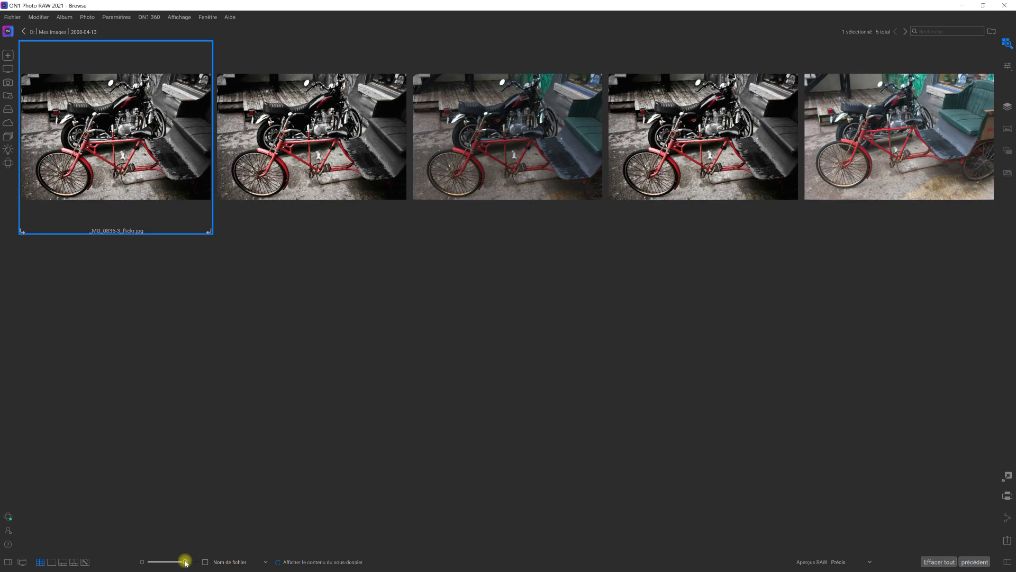
click(23, 31)
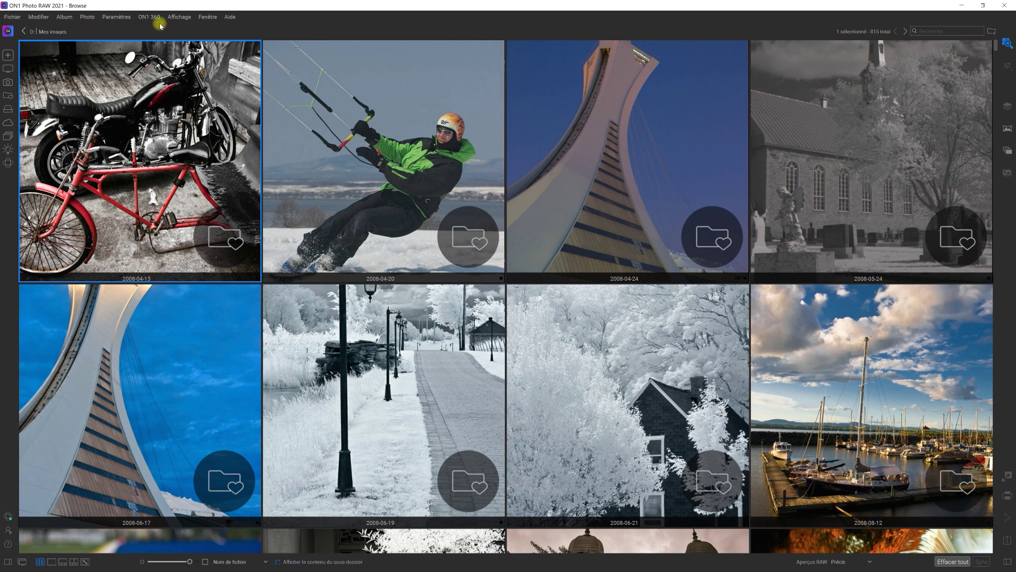
- Start Importer depuis l'appareil, dismiss the no-photos alert, and close the import window
click(14, 18)
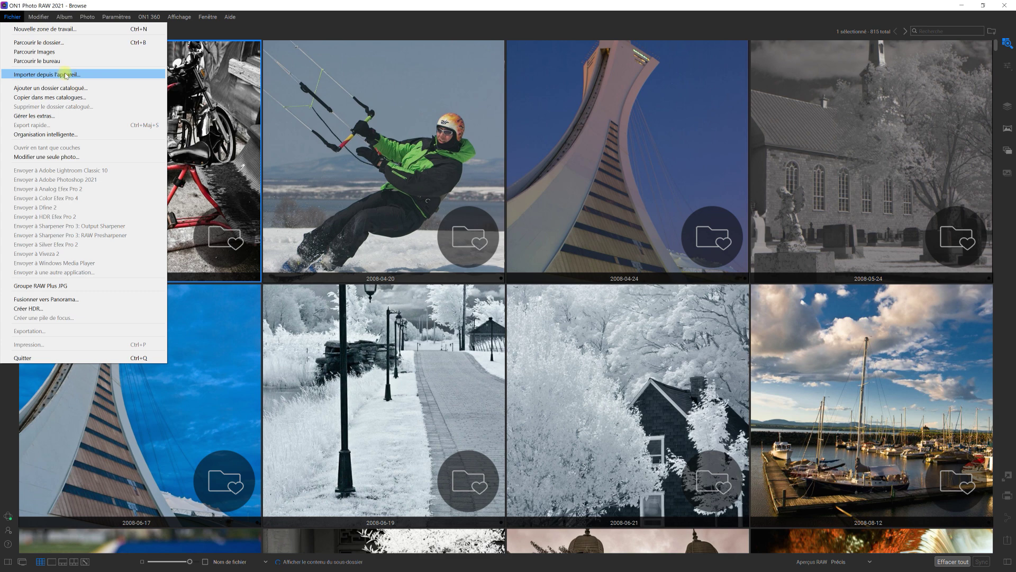
click(65, 75)
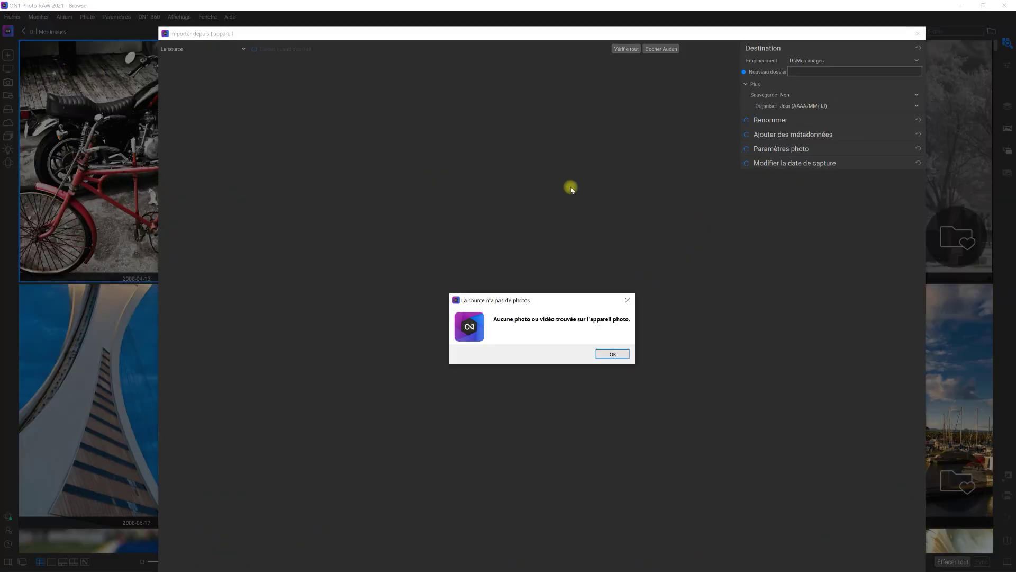
click(612, 354)
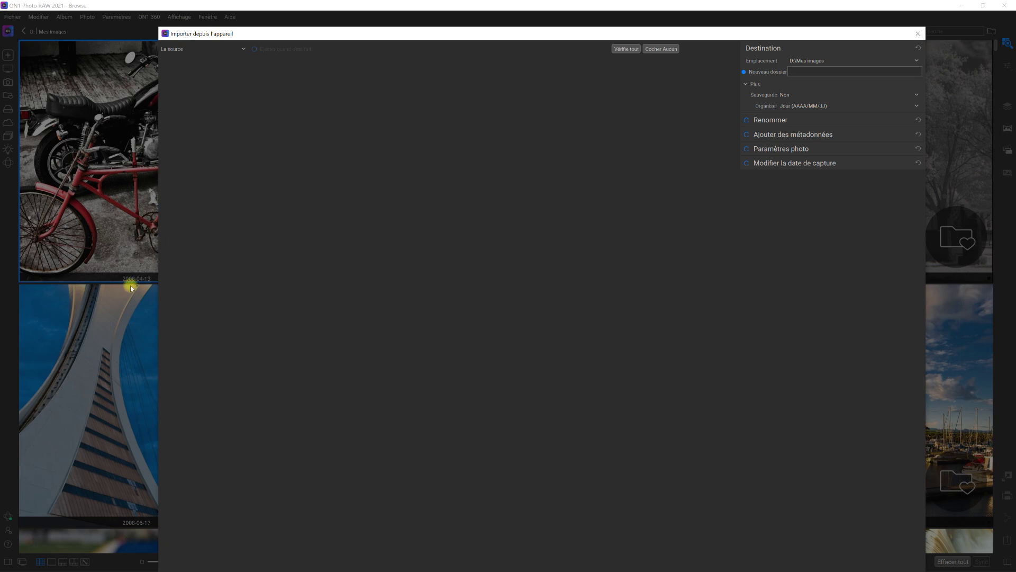
click(918, 33)
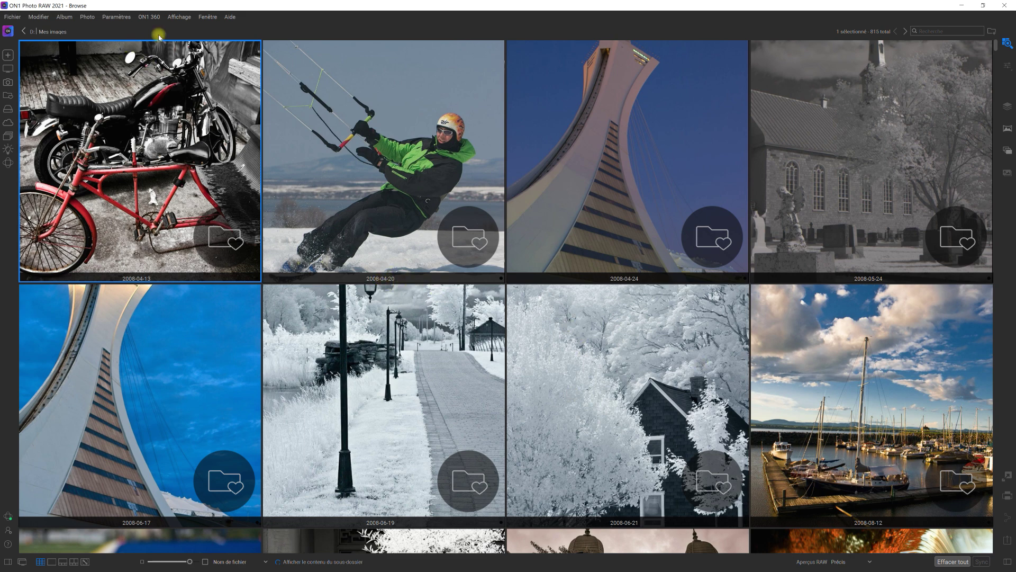
- Reopen Importer depuis l'appareil, dismiss the no-photos notice, and show the Organiser folder options
click(15, 17)
click(43, 75)
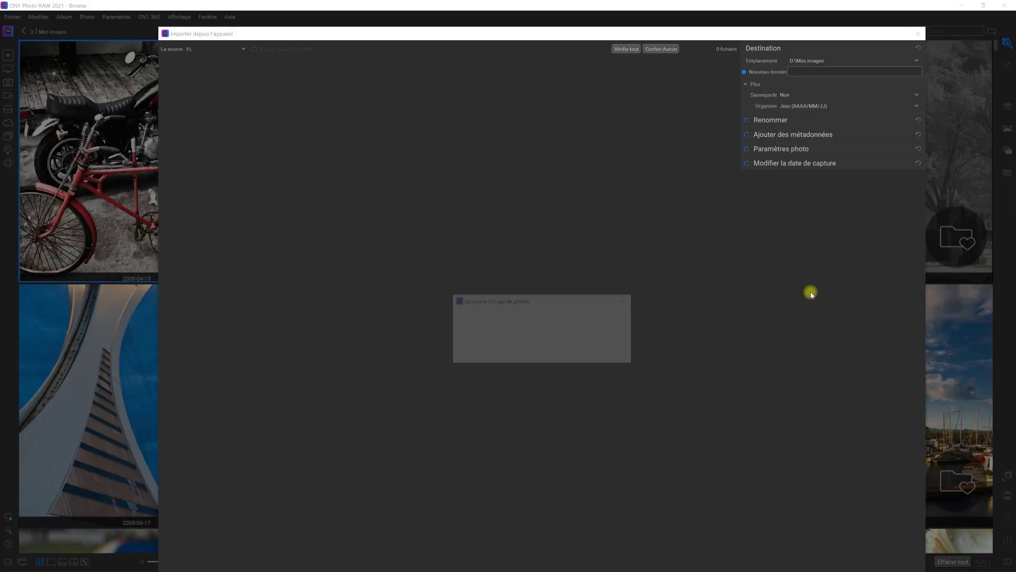
click(612, 354)
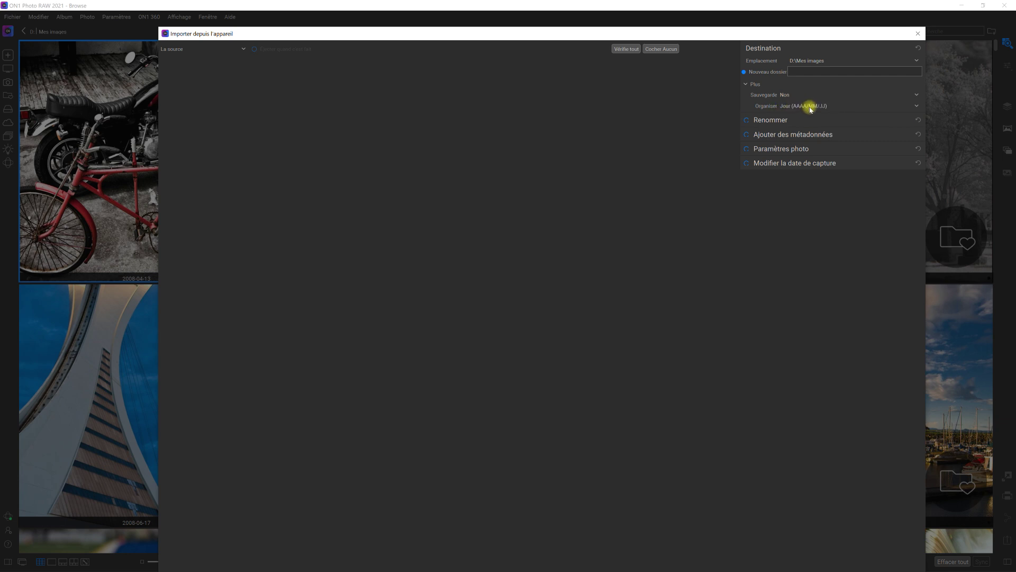
click(917, 105)
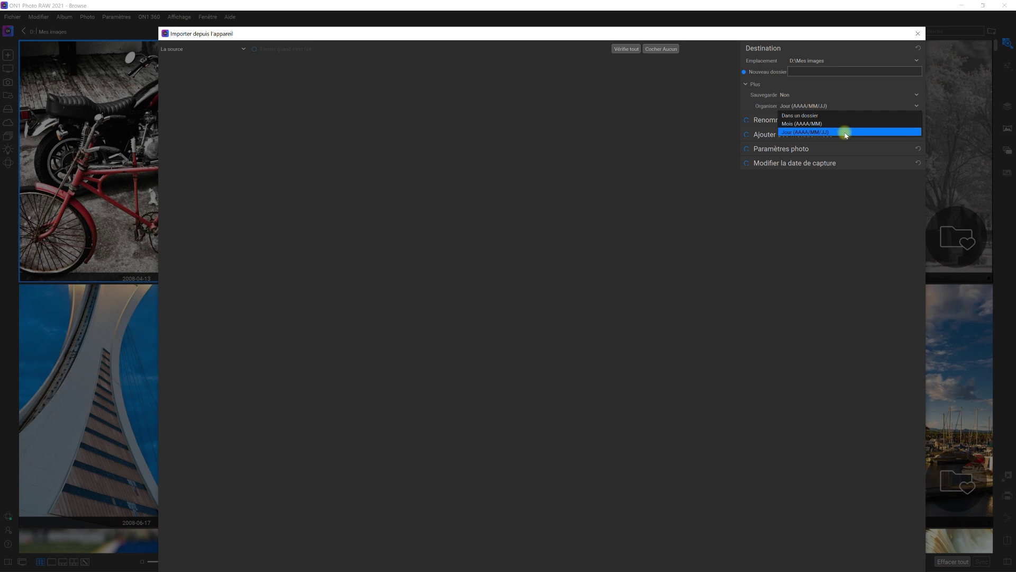
- Import into one new folder named 2021-01-04 ('Dans un dossier') and enable Renommer
click(821, 115)
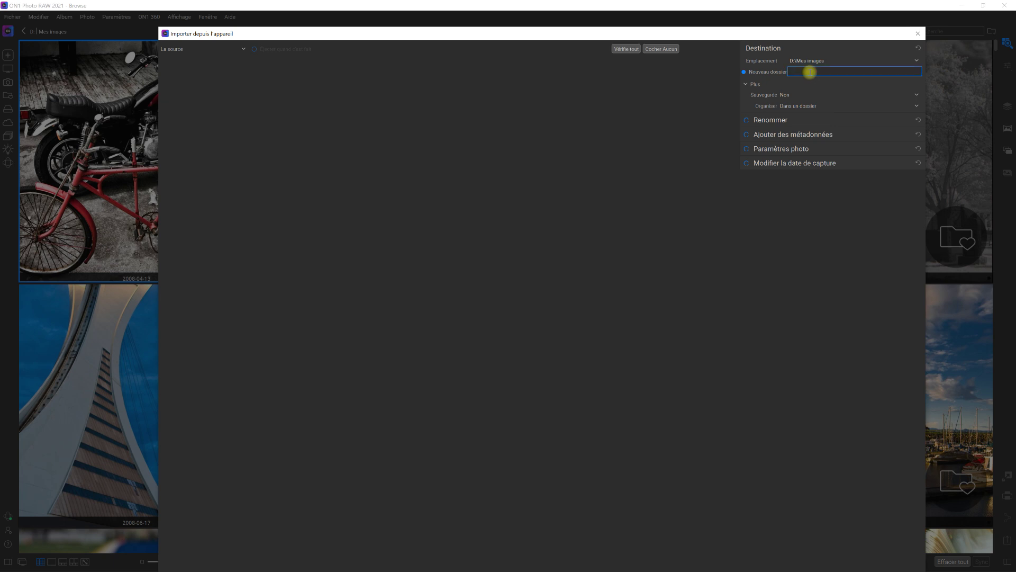
text(20)
key(BackSpace)
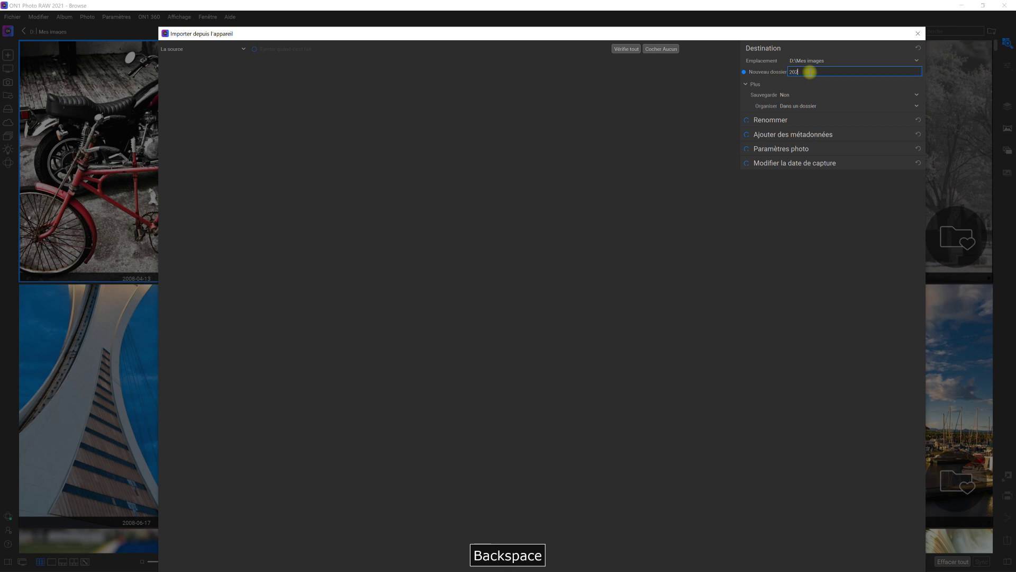
text(1-01-)
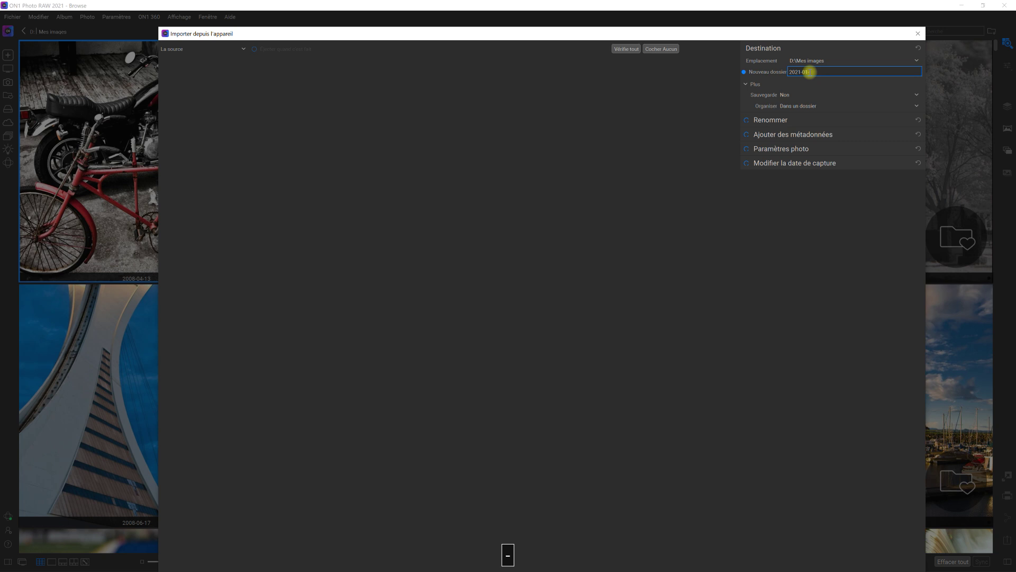
key(BackSpace)
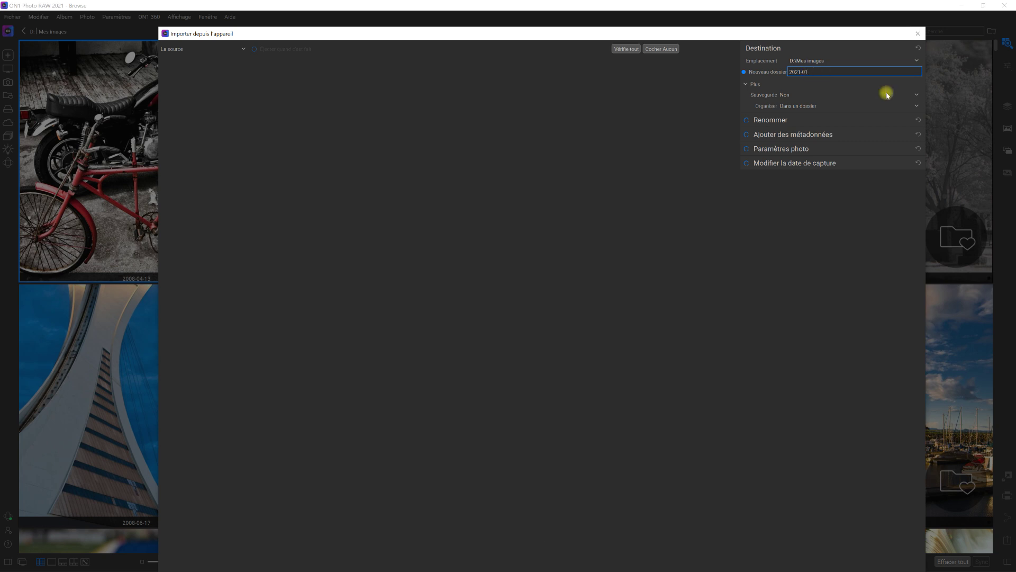
text(-04)
click(747, 121)
click(758, 120)
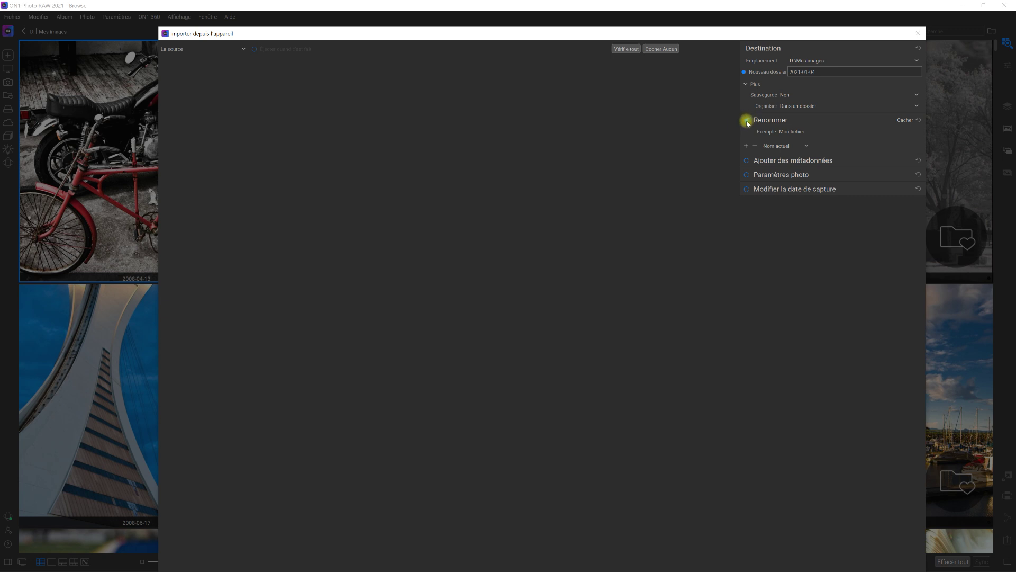
click(748, 122)
click(748, 123)
click(756, 119)
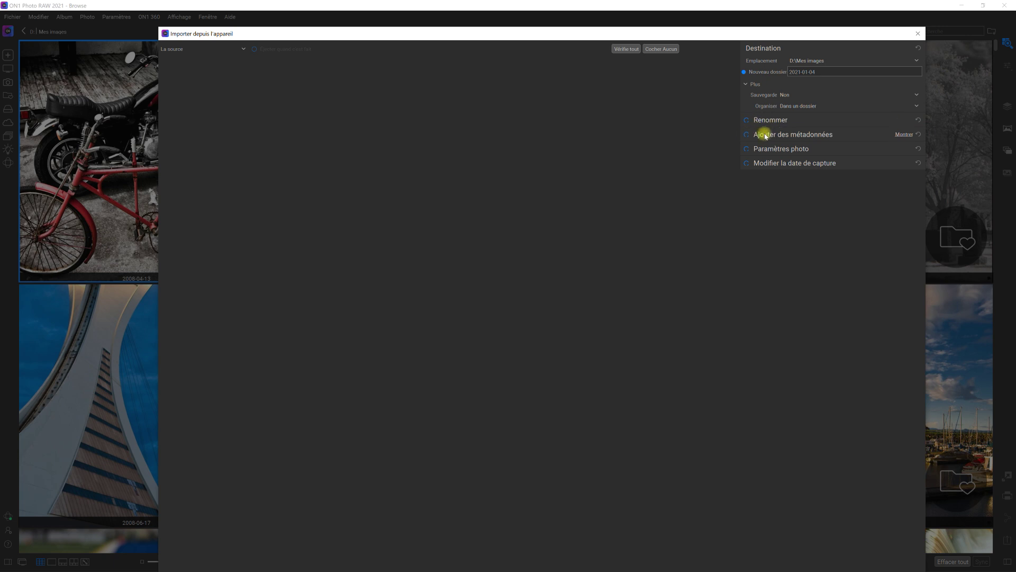
click(765, 136)
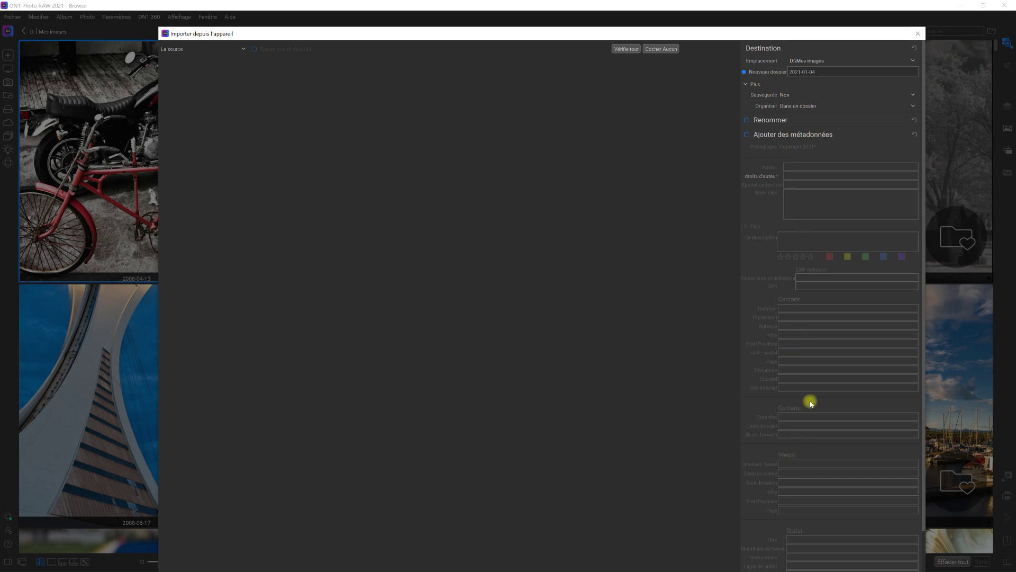
- Enable Ajouter des métadonnées, test the Mots clés field, then leave import for the Edit menu's preferences
click(748, 135)
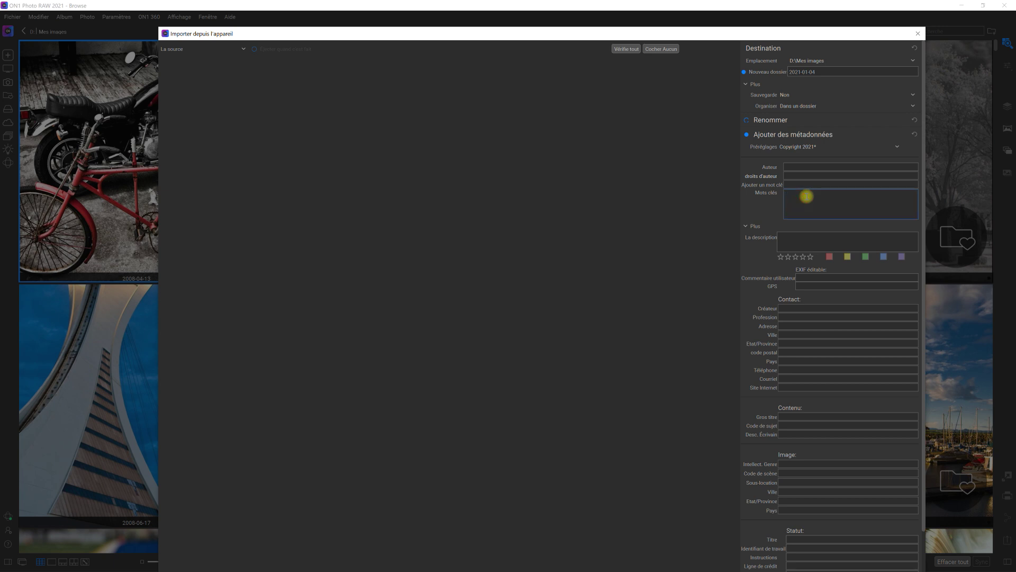
text(sfgsf)
key(BackSpace)
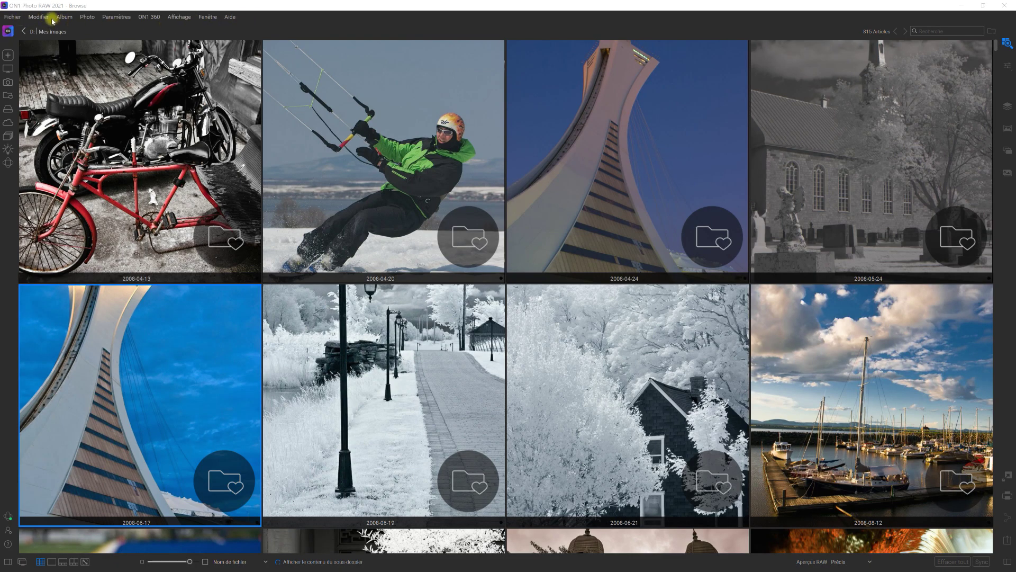
click(42, 19)
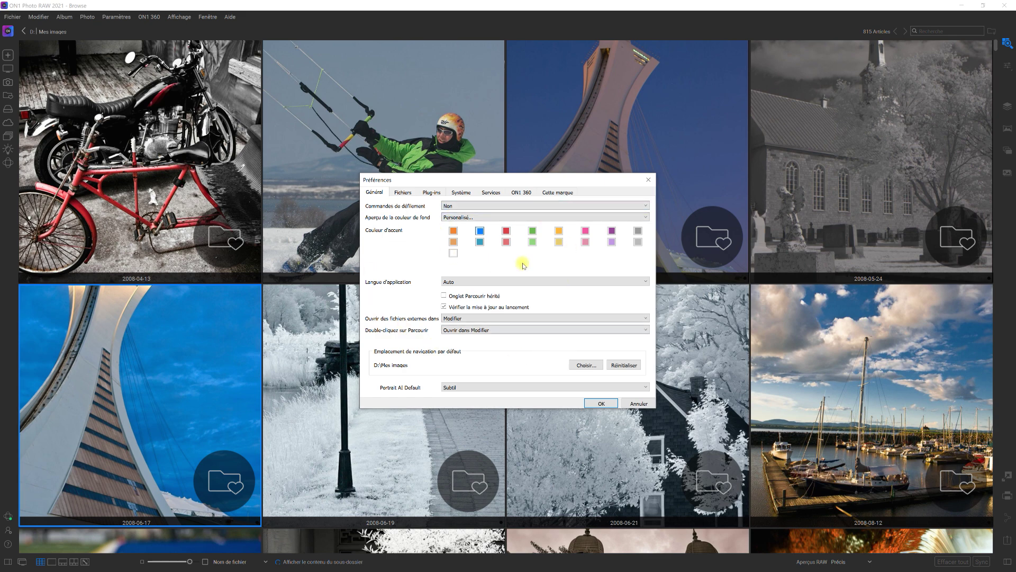
click(403, 192)
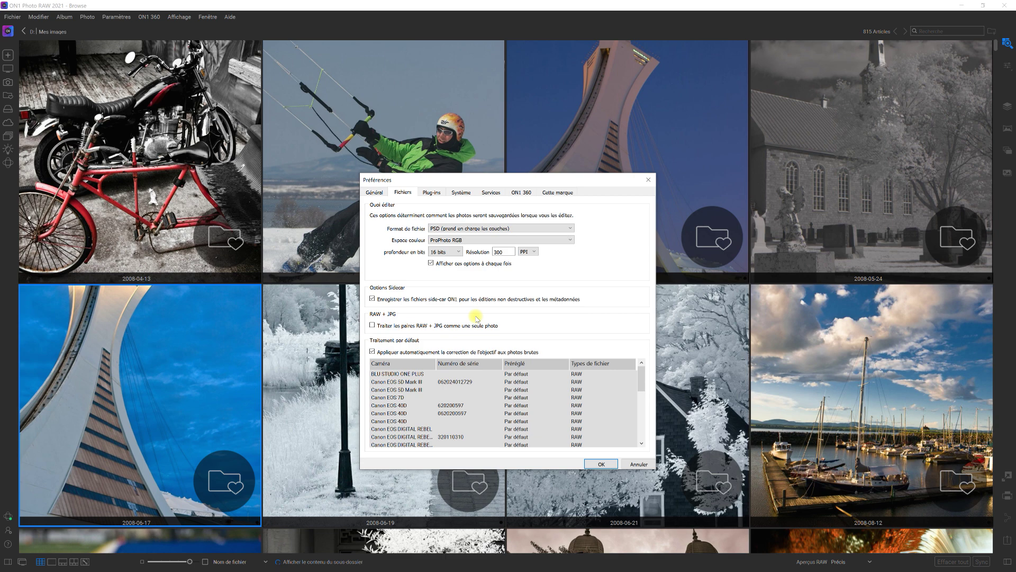
key(Return)
click(160, 351)
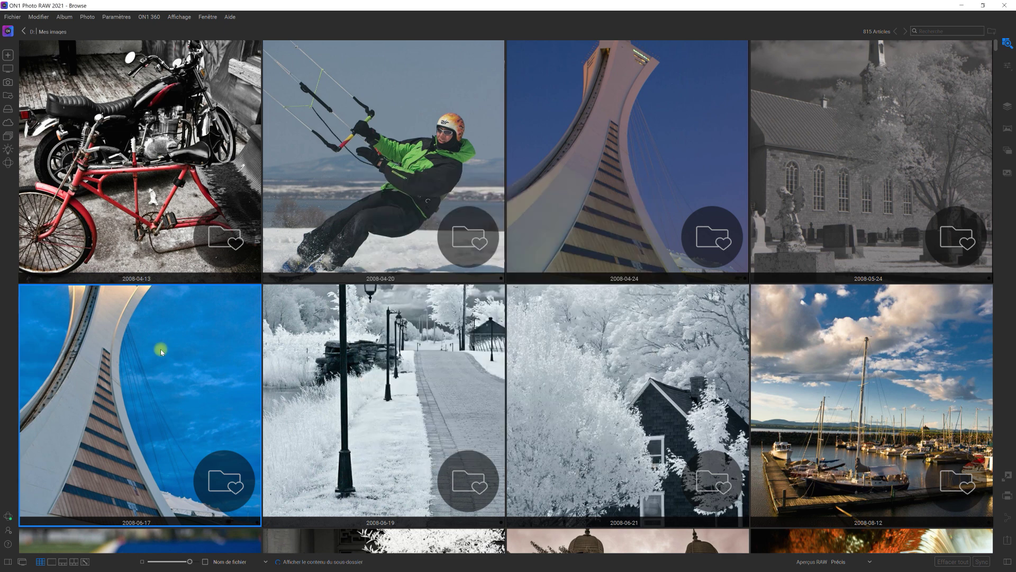
- Open the 2008-06-17 folder and reveal _MG_2749.CR2 in Windows Explorer via its context menu
double_click(160, 350)
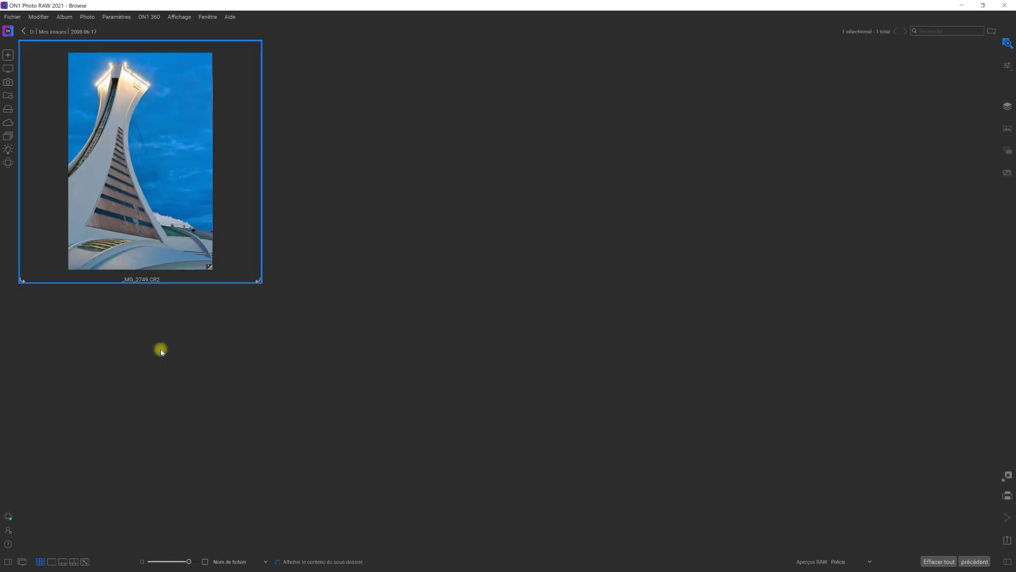
right_click(149, 203)
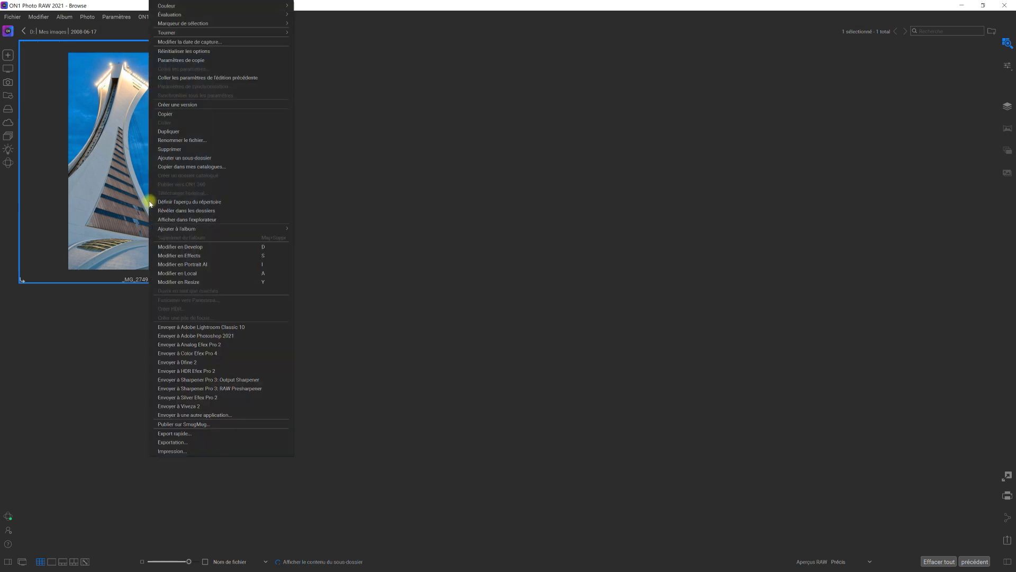
click(181, 220)
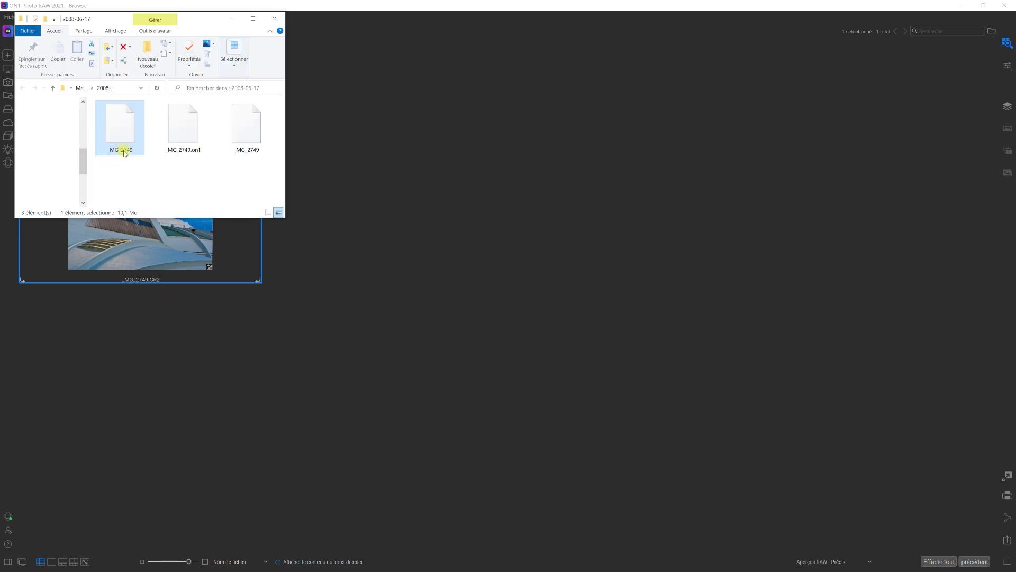
- Maximise Explorer to view _MG_2749.CR2 beside its .on1 and XMP sidecars, then close it
click(254, 19)
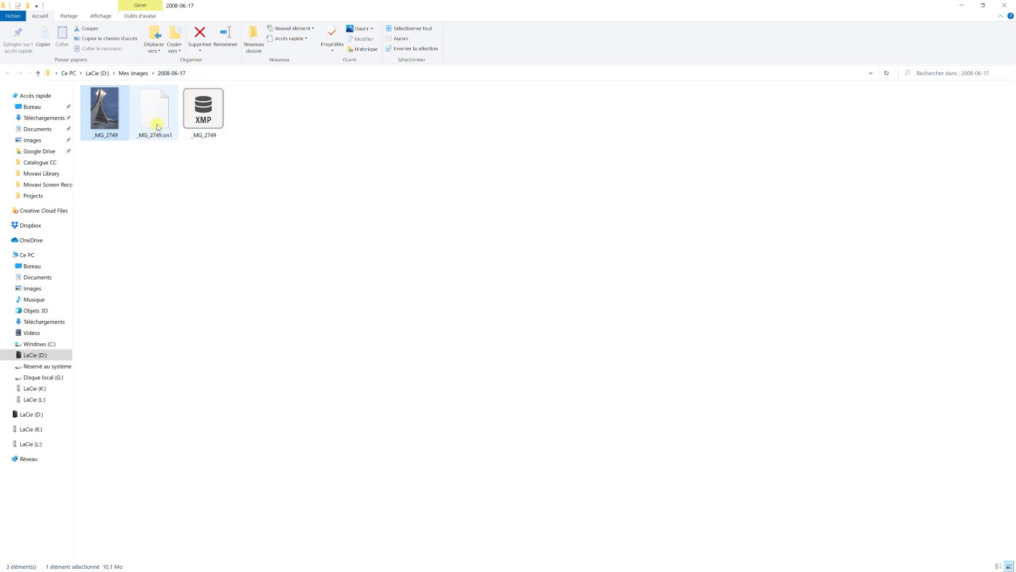
click(1012, 7)
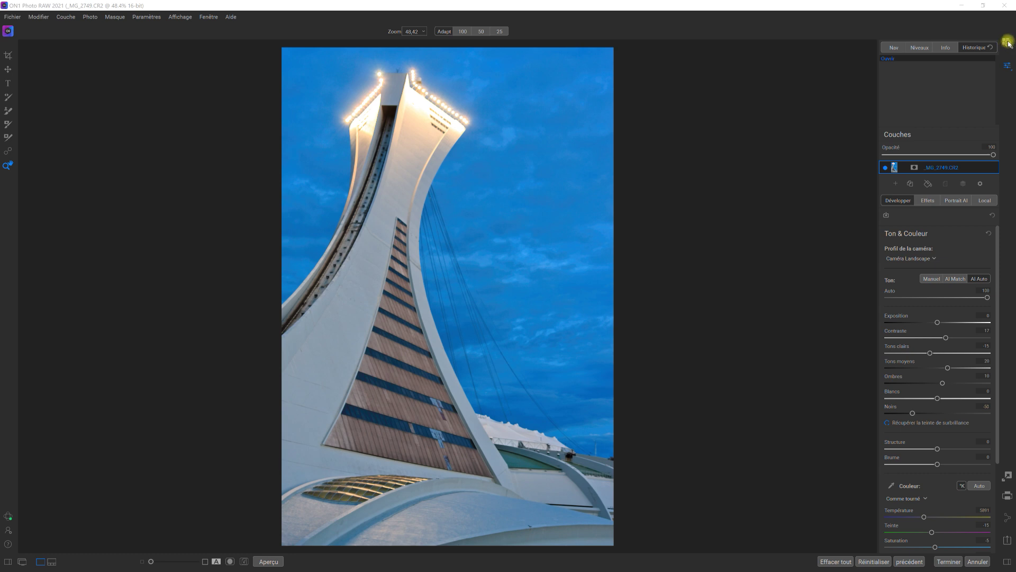
- Leave the Développer module and return to browsing the 2008-06-17 folder
click(1007, 42)
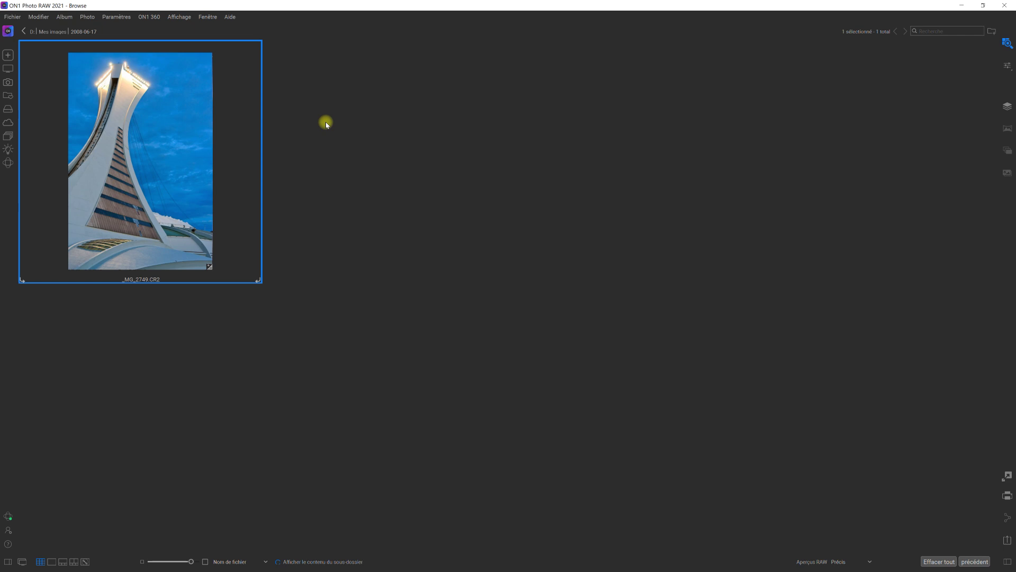
- Go up to Mes images via the breadcrumb and show the catalogs, drives and albums panel
click(46, 32)
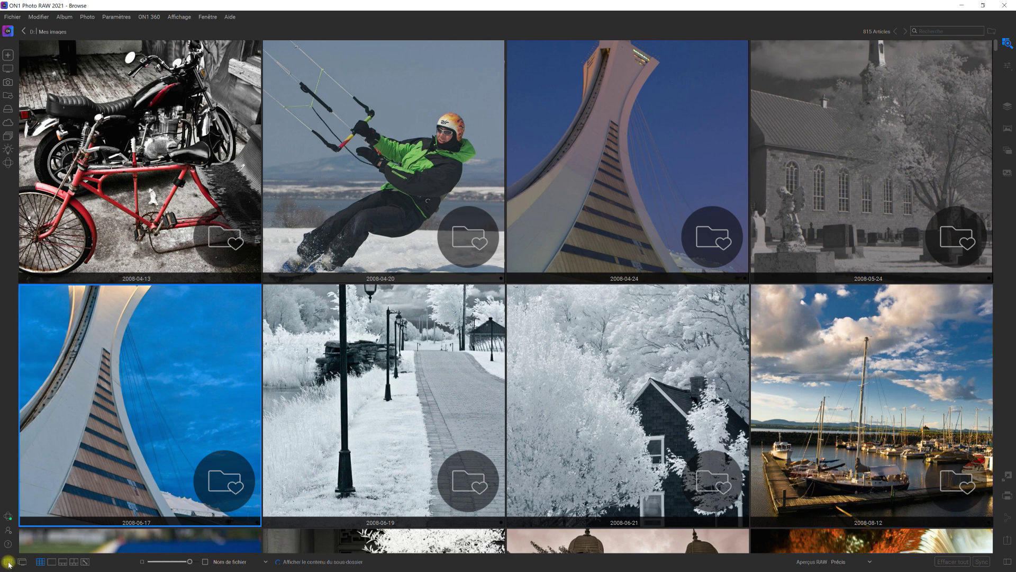
click(8, 563)
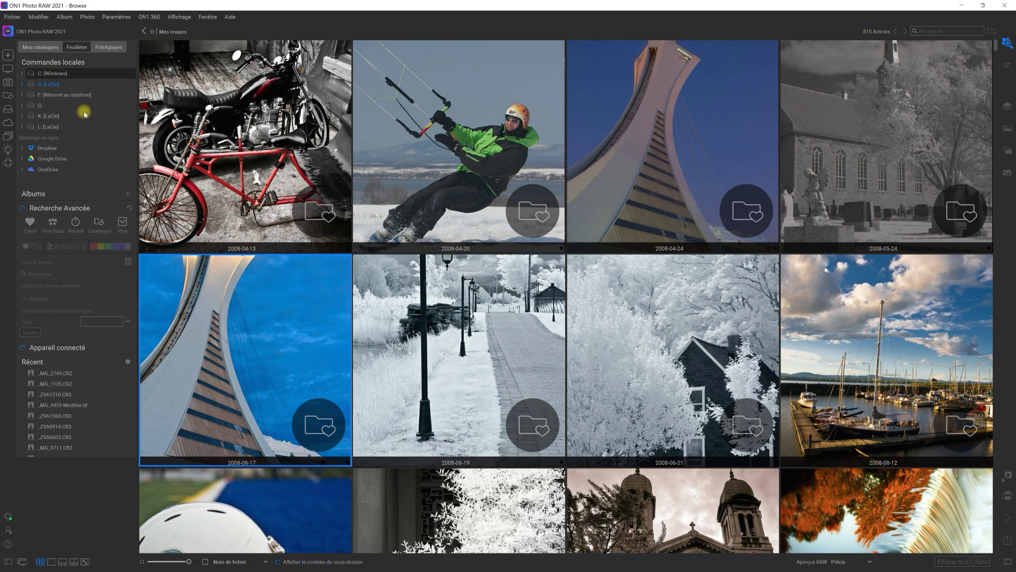
- Show the Info/Metadata panel, then open the 2008-06-17 folder to see _MG_2749.CR2's details
click(1009, 562)
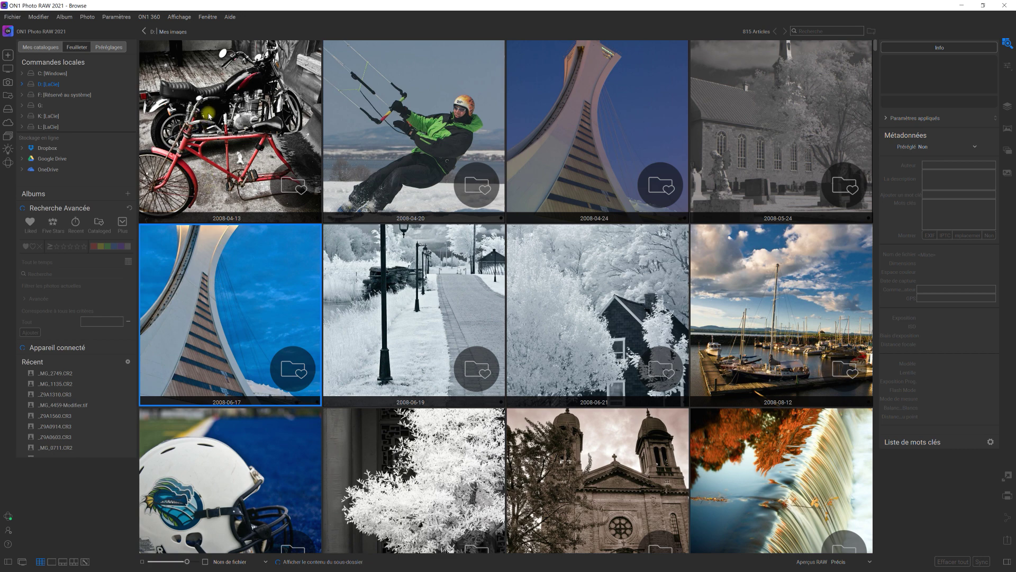
click(213, 260)
double_click(212, 260)
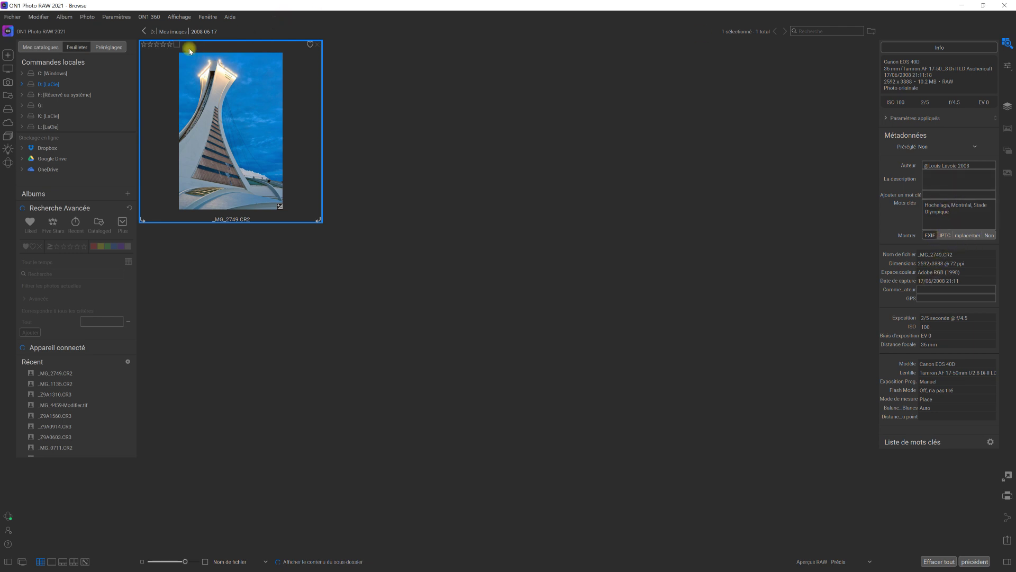
mouse_move(230, 131)
click(170, 32)
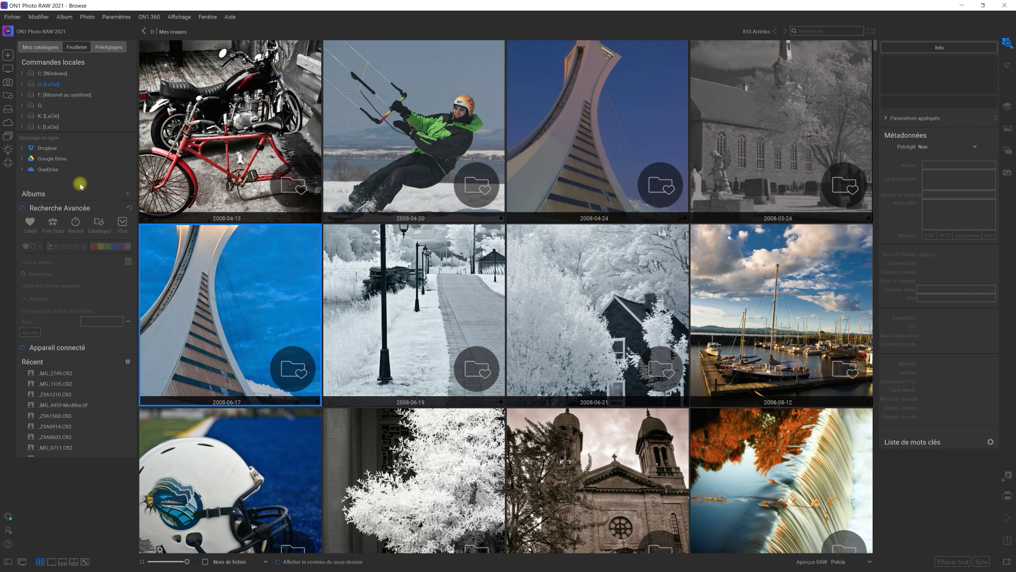
mouse_move(59, 208)
click(23, 208)
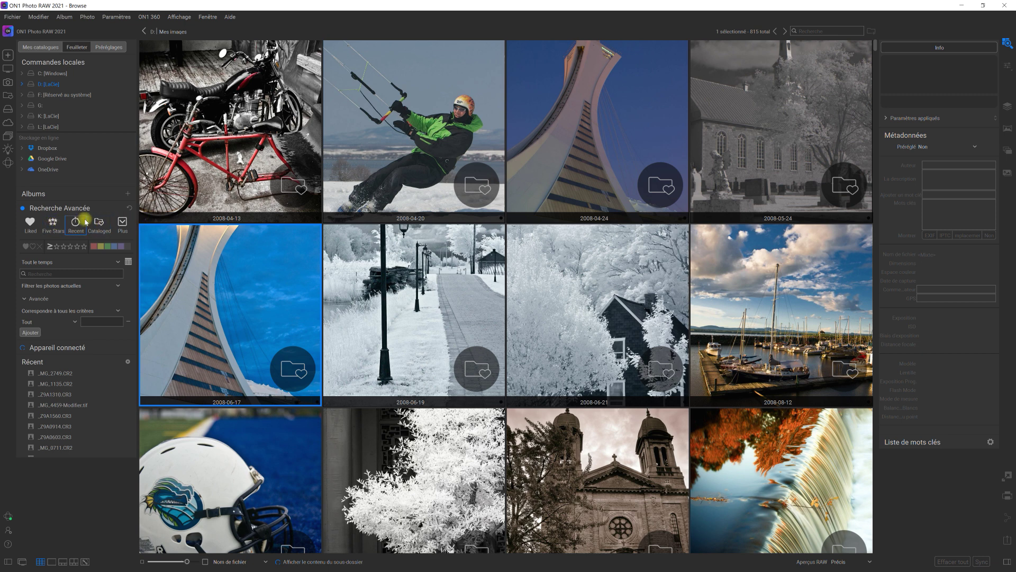
- Turn on Recherche Avancée and search for 'stade olympique'
click(24, 249)
click(65, 213)
text(stade)
key(space)
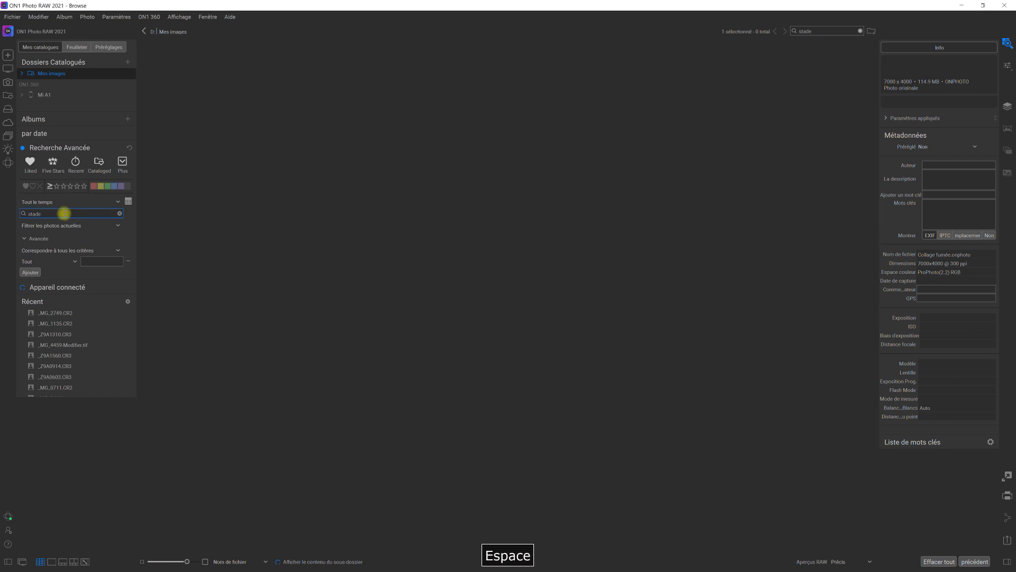
text( olympique)
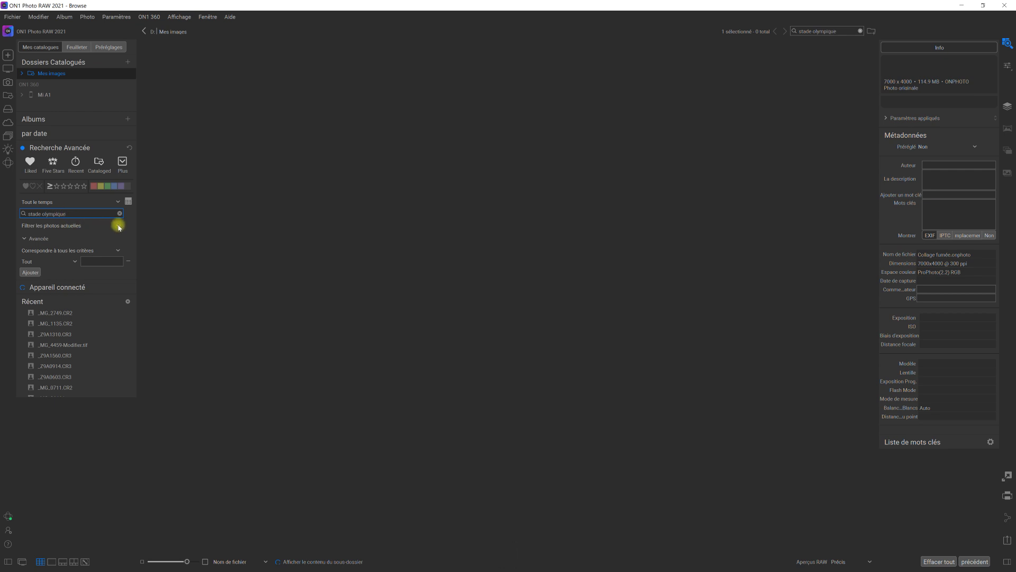
- Search all catalogued folders for 47 matches and show the 2008-06-17 folder with _MG_2749.CR2
click(118, 227)
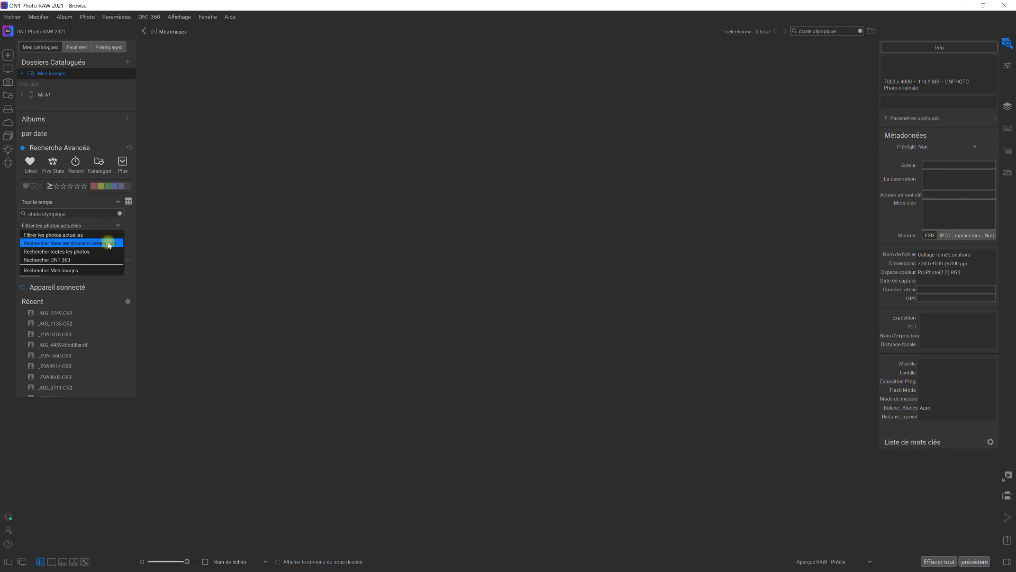
click(109, 244)
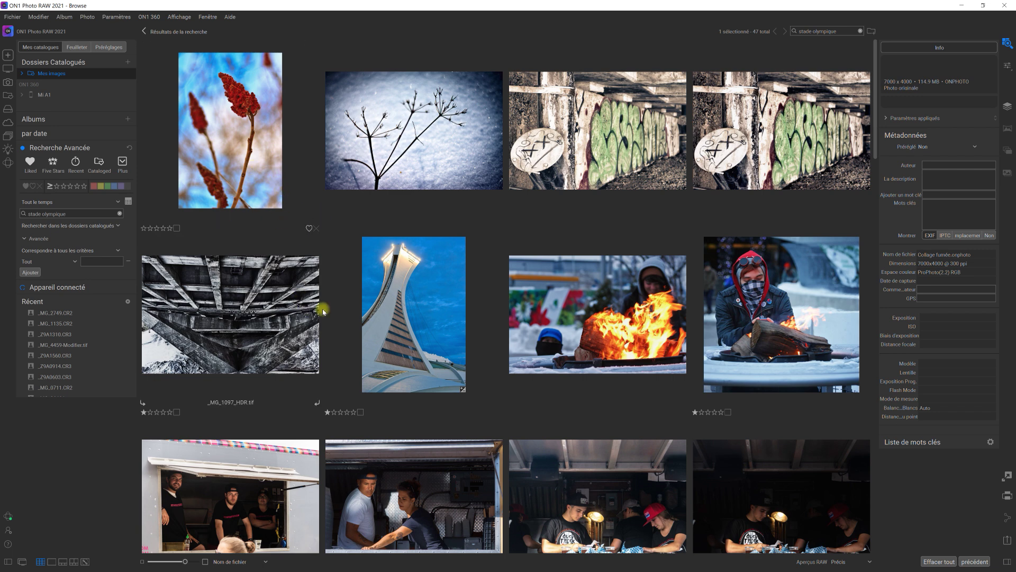
mouse_move(230, 132)
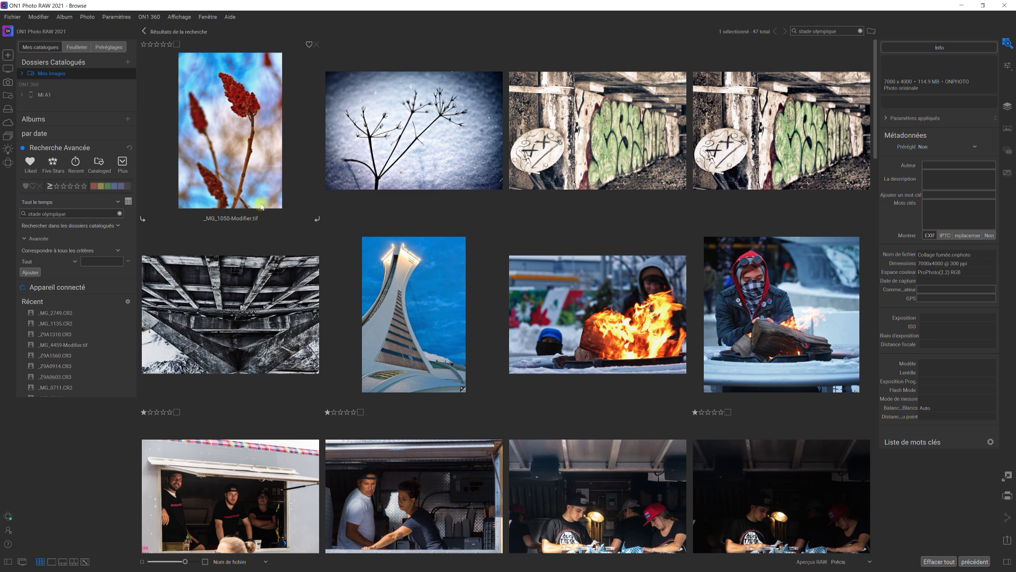
click(240, 269)
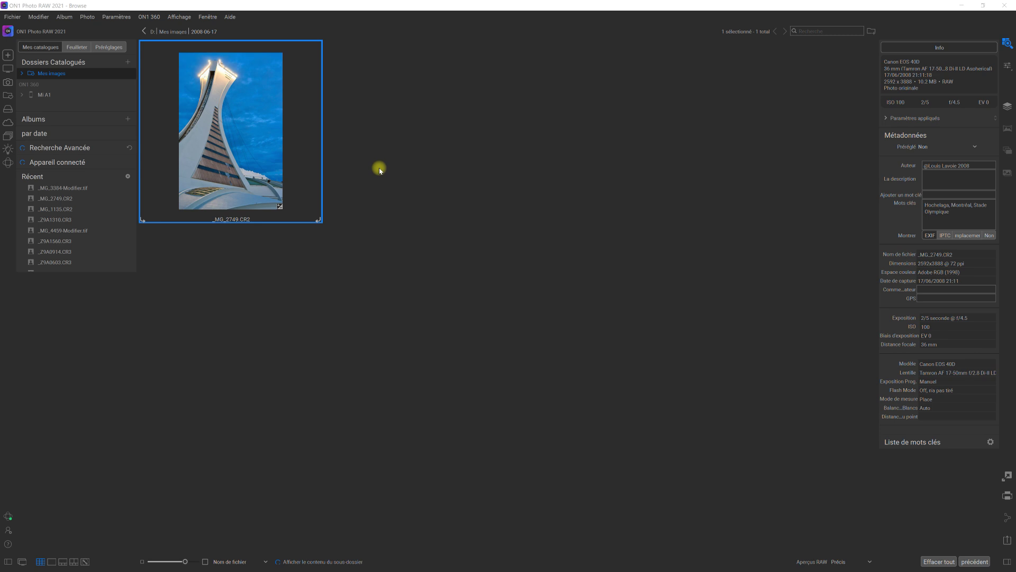
- Create a virtual copy of _MG_2749.CR2 with 'Créer une copie virtuelle'
mouse_move(414, 315)
right_click(228, 162)
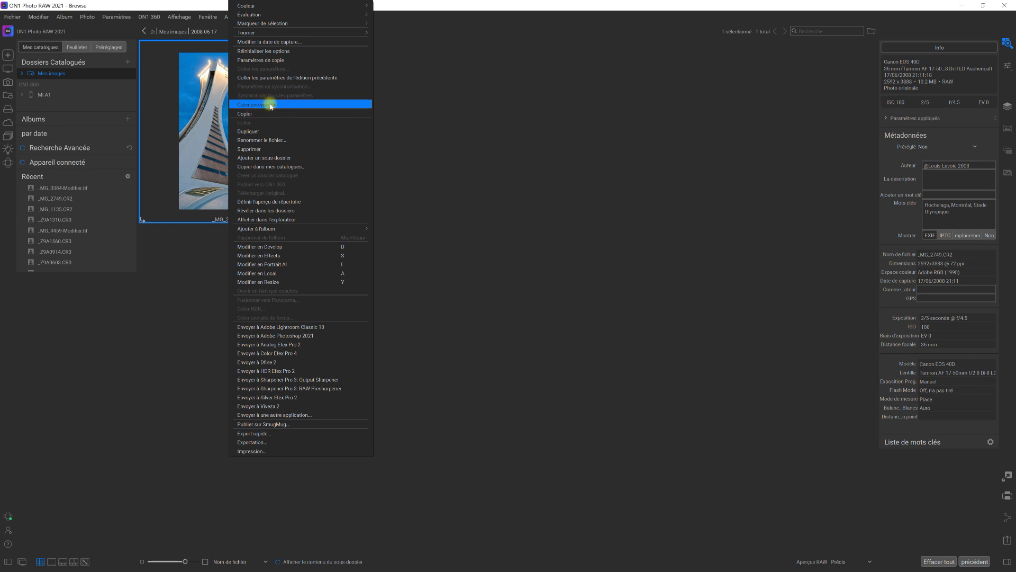
click(267, 104)
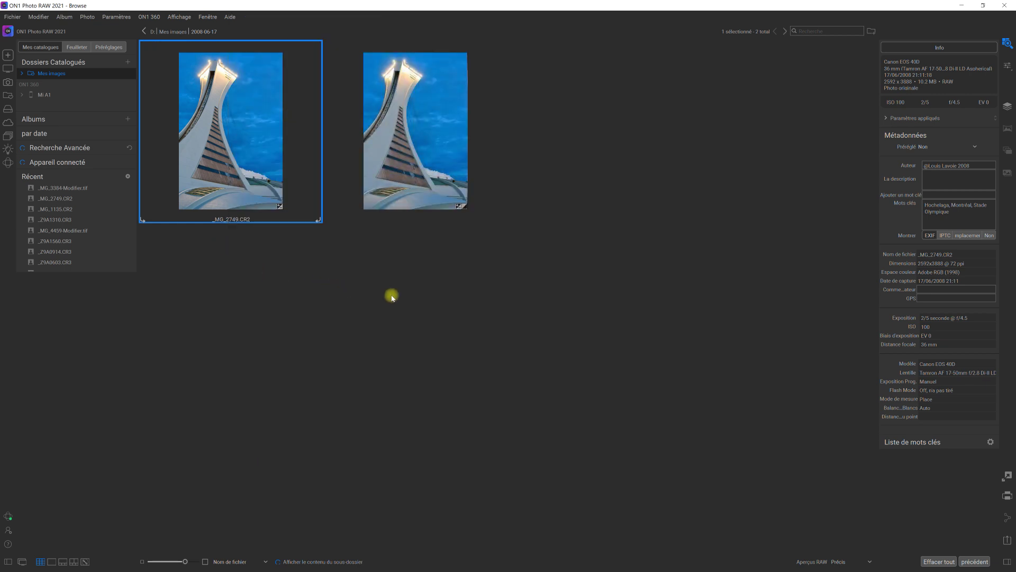